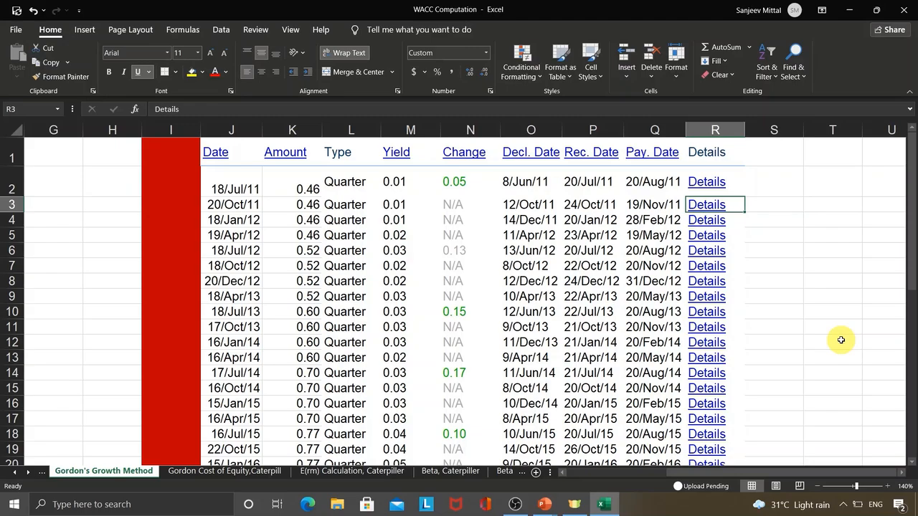
Examine the whole-period and last-5-years sections and their formulas in the Dividend growth table
key(ctrl+Left)
key(ctrl+Left)
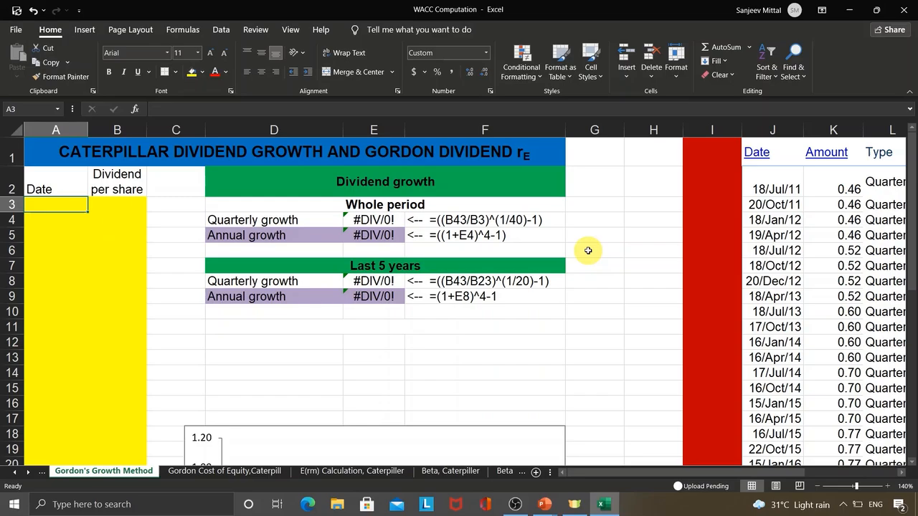
click(433, 207)
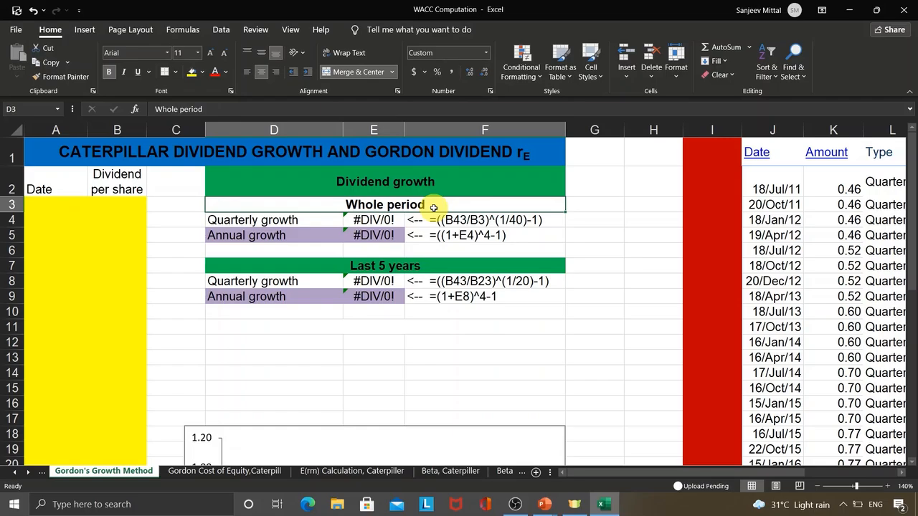
click(430, 265)
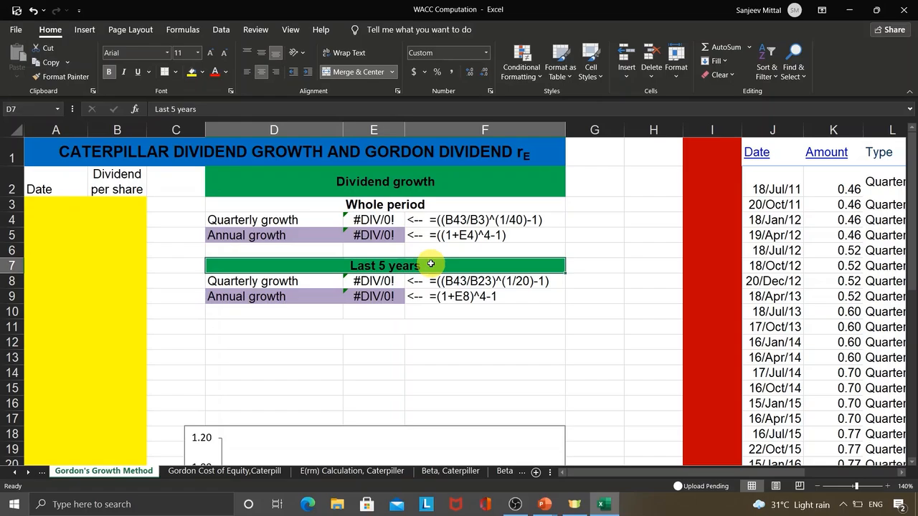
click(414, 205)
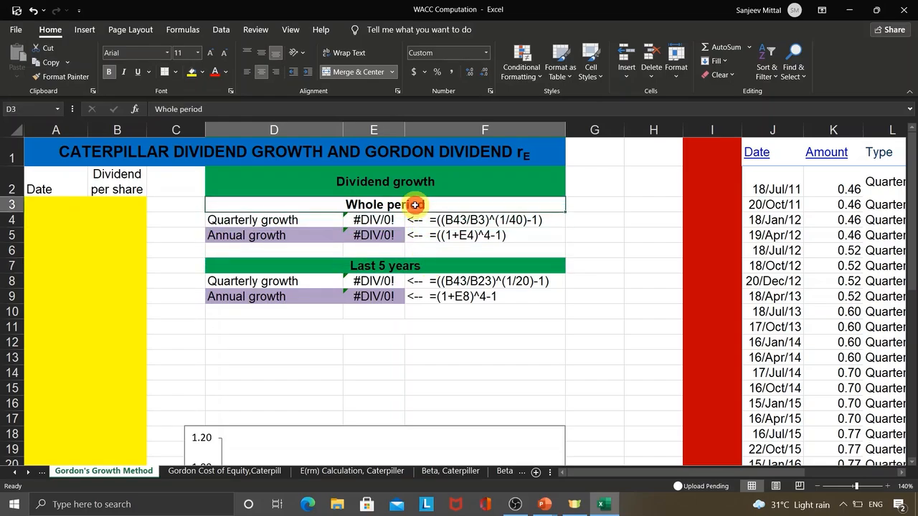
click(468, 271)
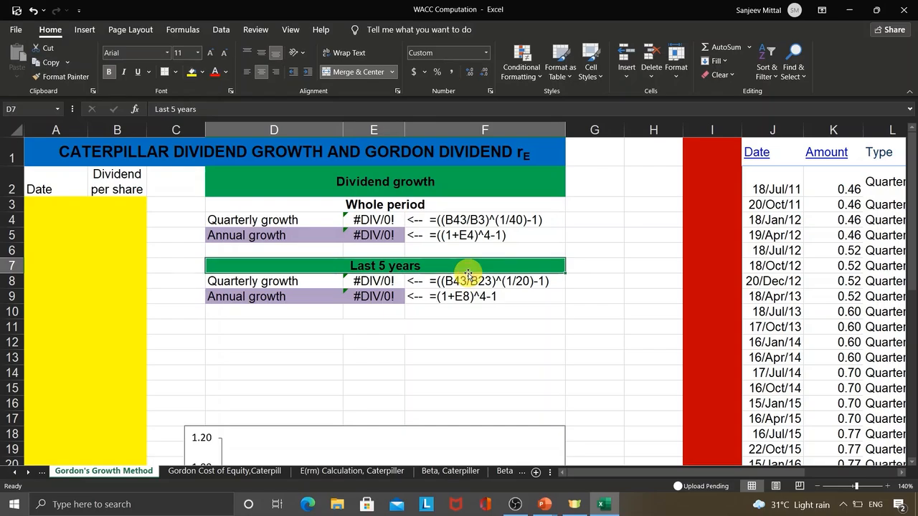
click(415, 222)
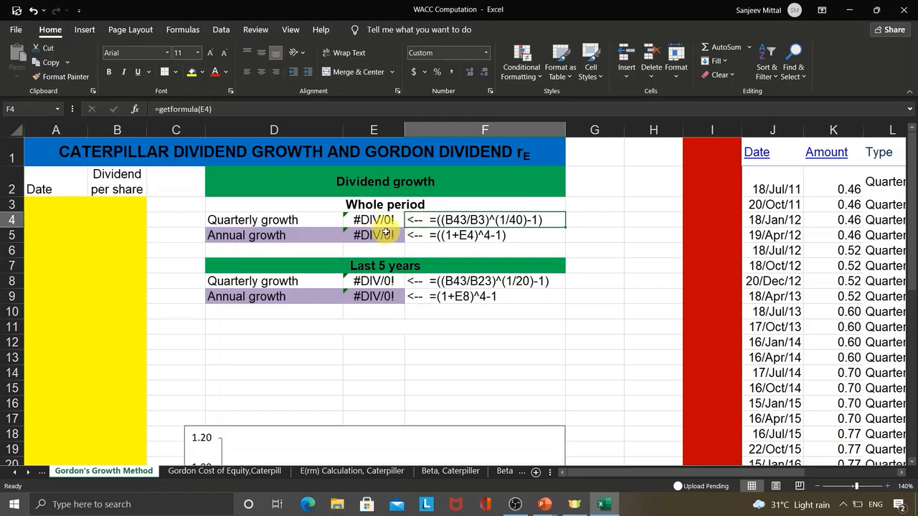
click(595, 231)
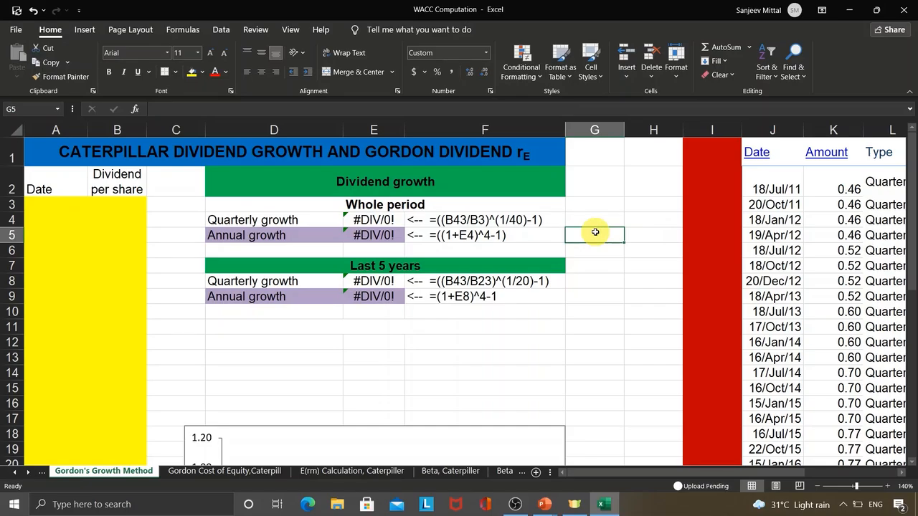
Copy the dividend dates and amounts in J2:K42 into the Date and Dividend per share columns, starting at A3
click(48, 225)
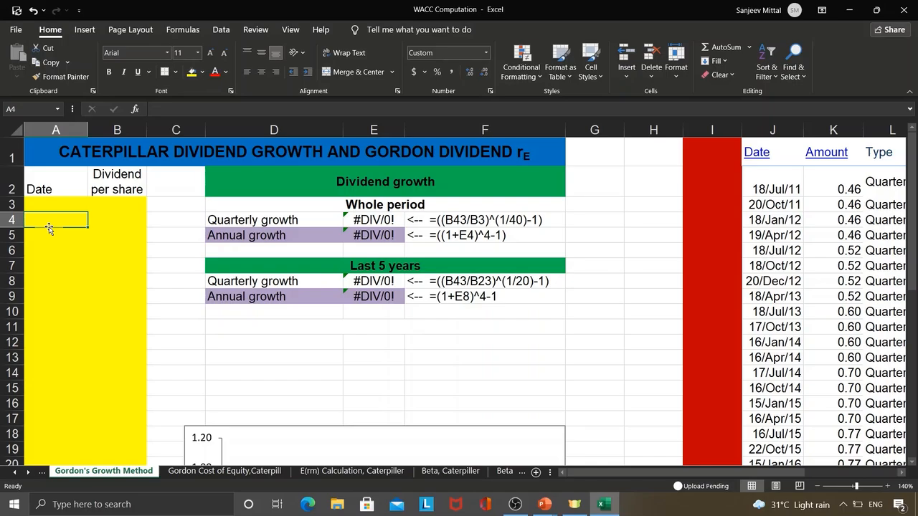
drag(758, 183, 810, 191)
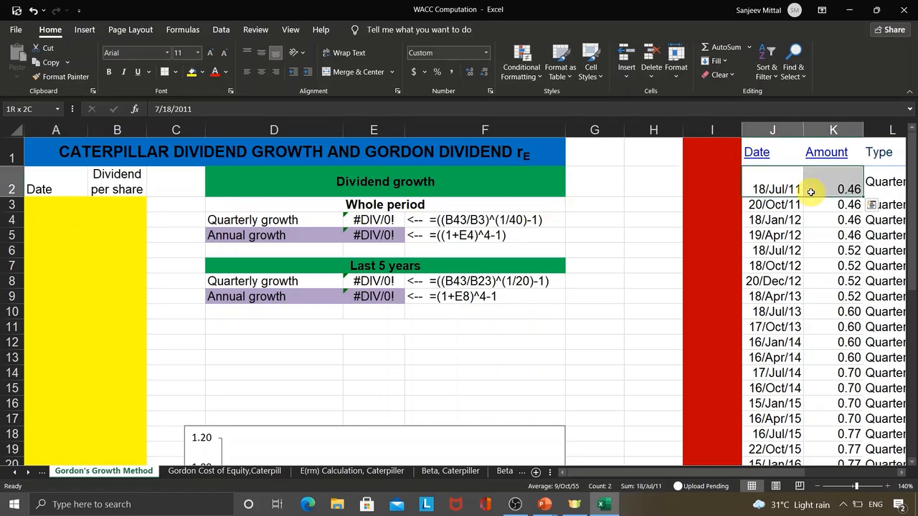
key(ctrl+shift+Down)
key(ctrl+c)
key(ctrl+Home)
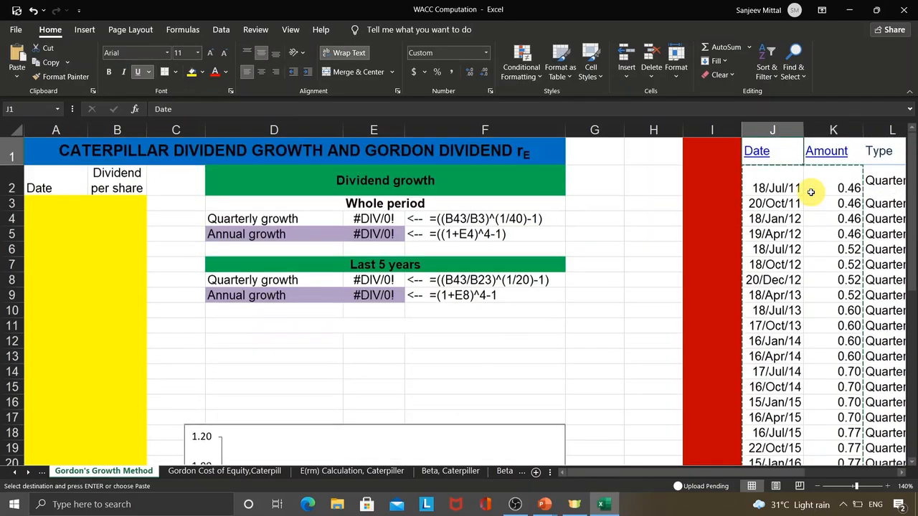
key(Down)
key(Down)
key(ctrl+v)
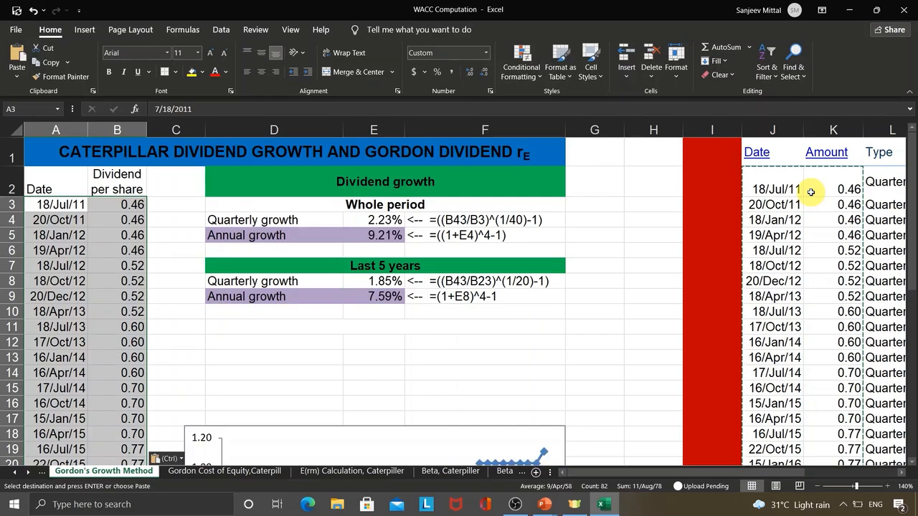
Check the whole-period growth rows and the first and last pasted dividend dates, and clear the copy selection
click(287, 232)
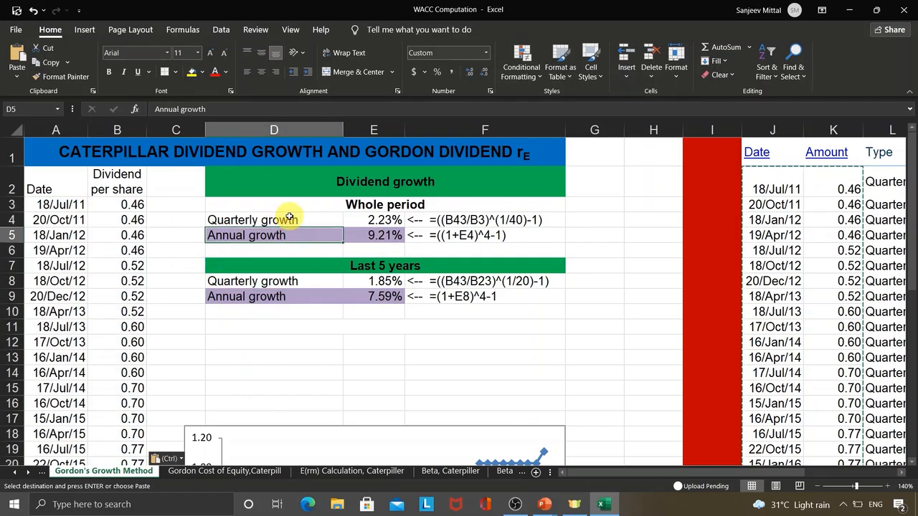
click(289, 216)
click(296, 205)
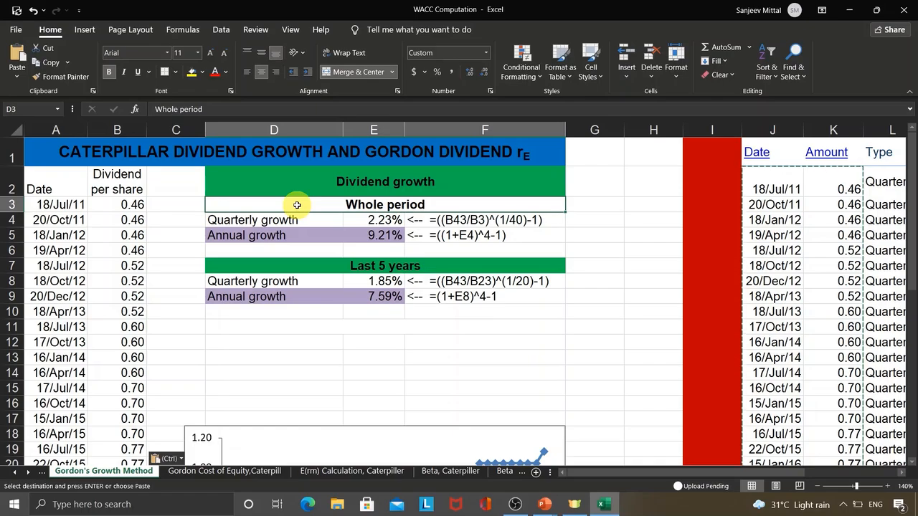
click(49, 206)
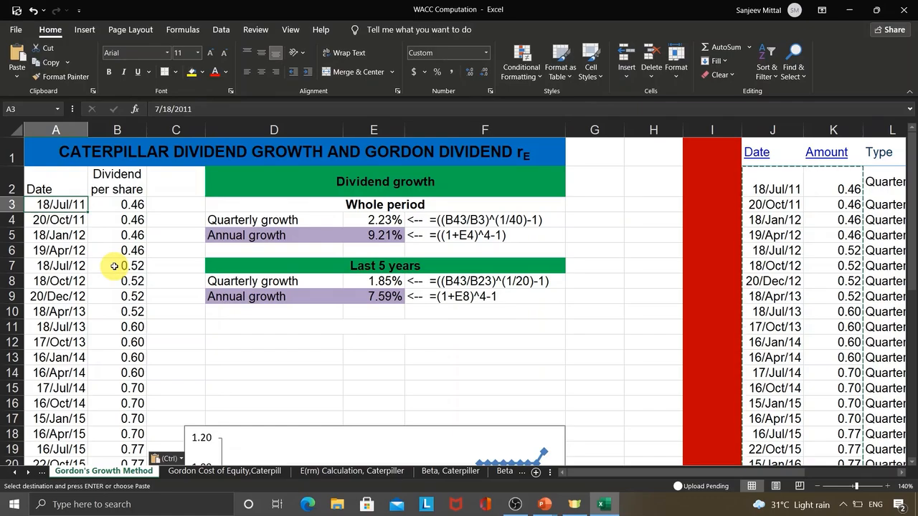
key(ctrl+Down)
key(ctrl)
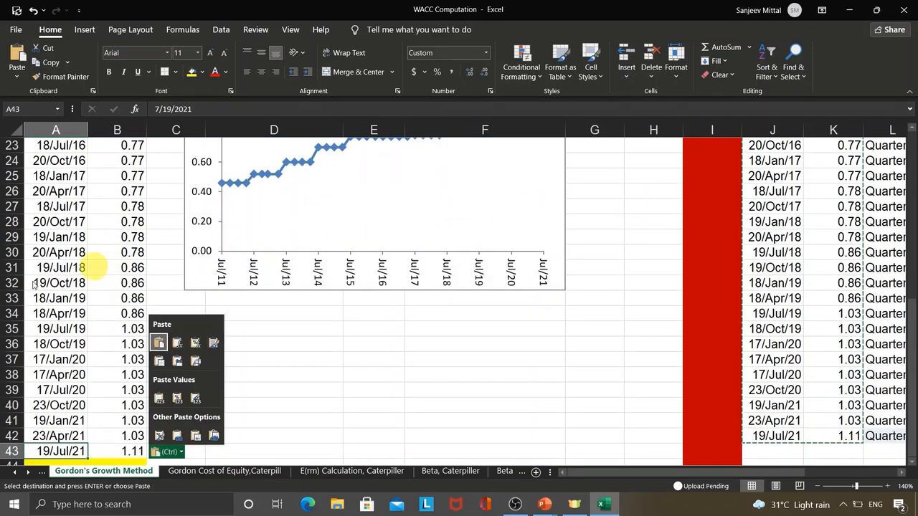
key(Up)
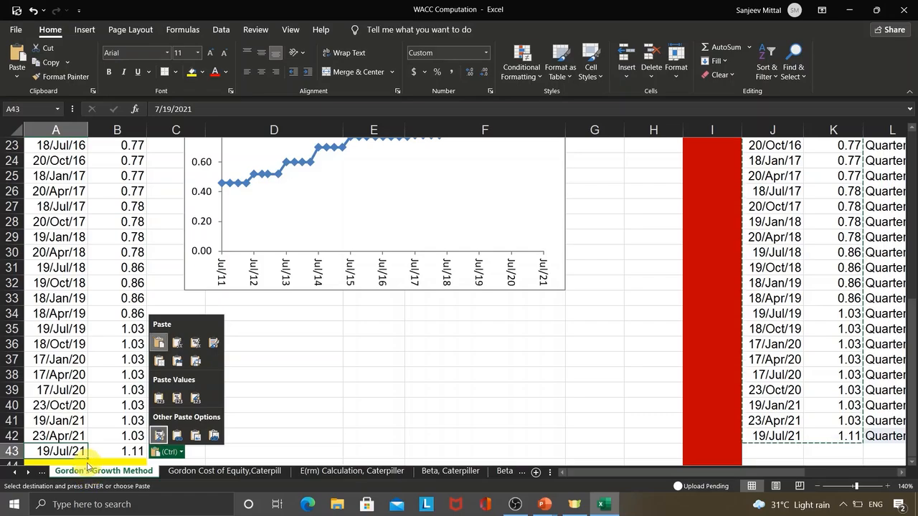
key(Escape)
key(Escape)
key(ctrl+Home)
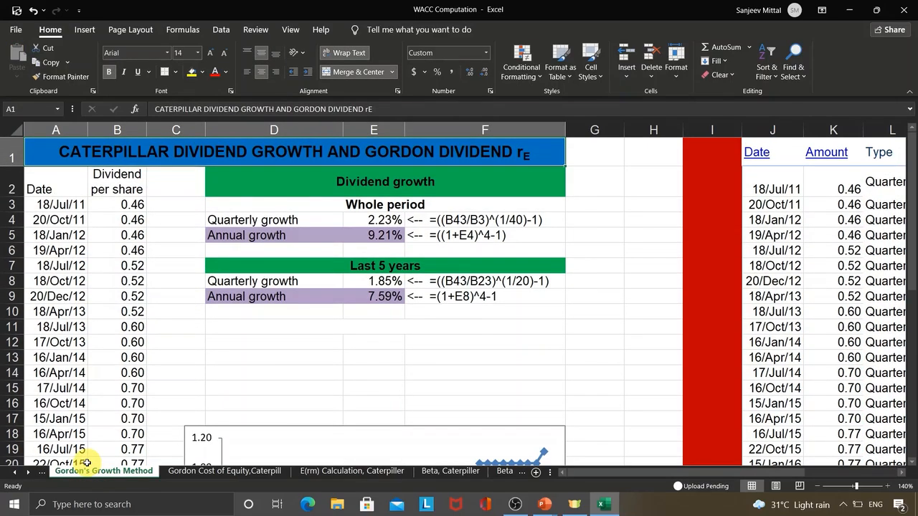
Go through the quarterly dividend dates in column A one by one, from A3 to A11
key(Down)
key(Down)
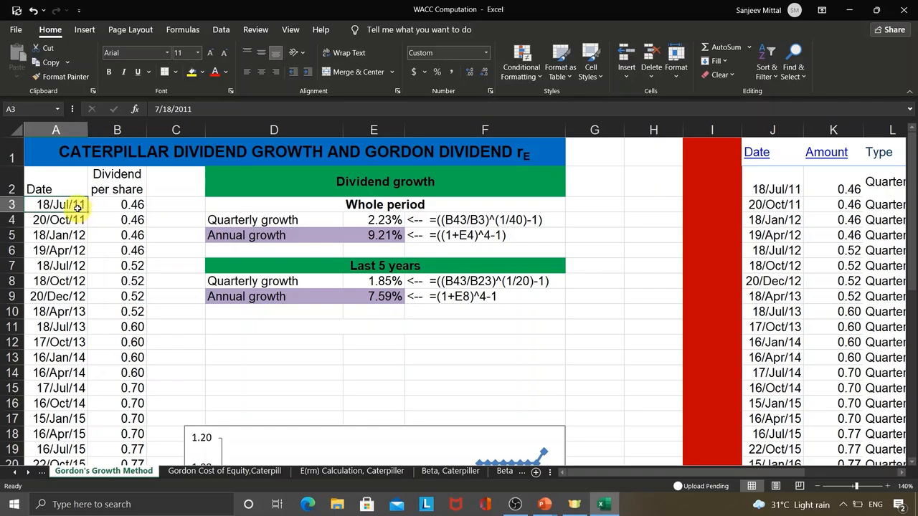
key(Down)
key(Down)
key(Down)
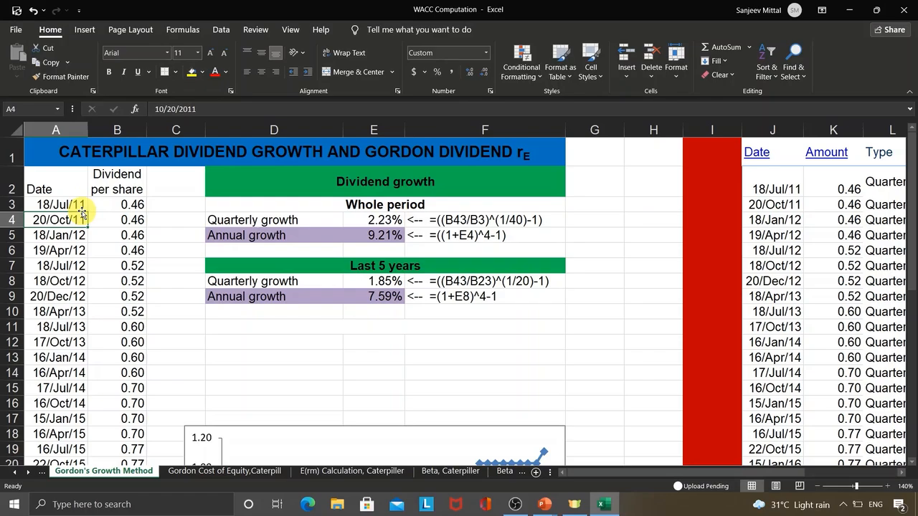
key(Down)
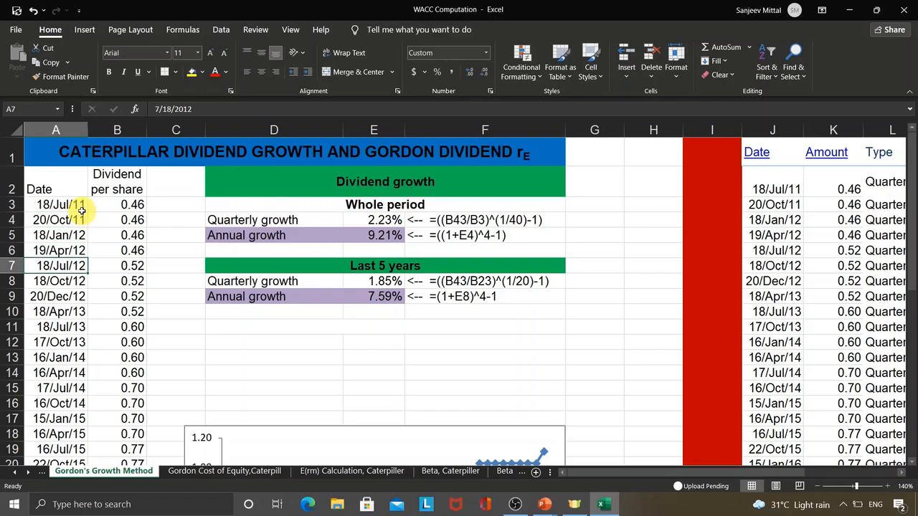
key(Down)
key(Down)
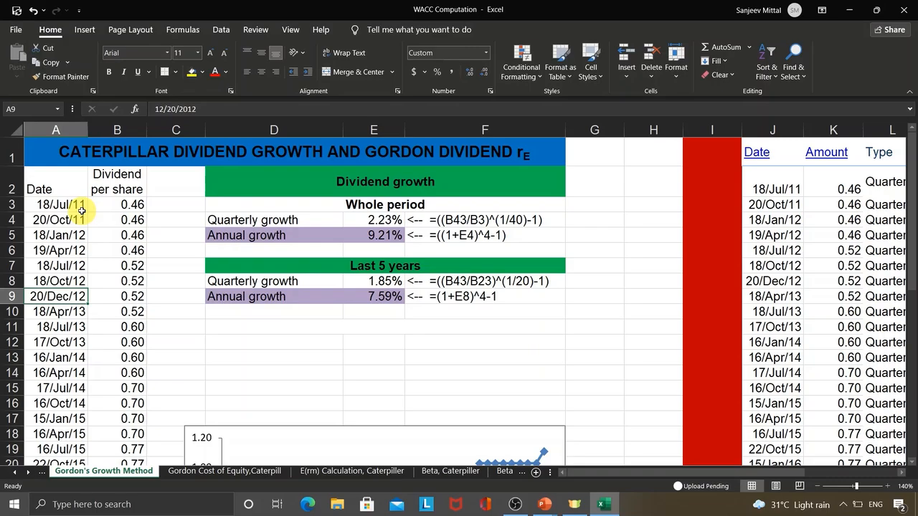
key(Down)
key(Down)
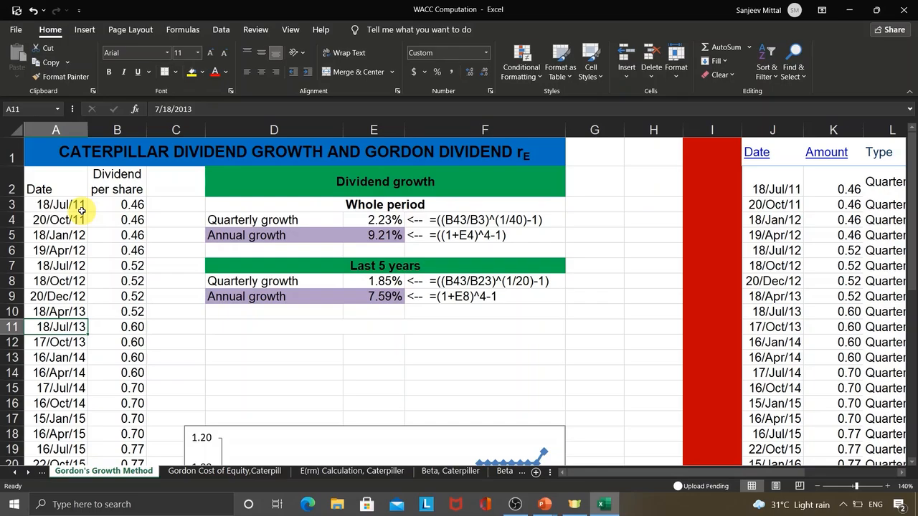
Select the dividends per share in B3:B43 to check their count, and return to the Whole period heading
click(87, 208)
key(ctrl+shift+Down)
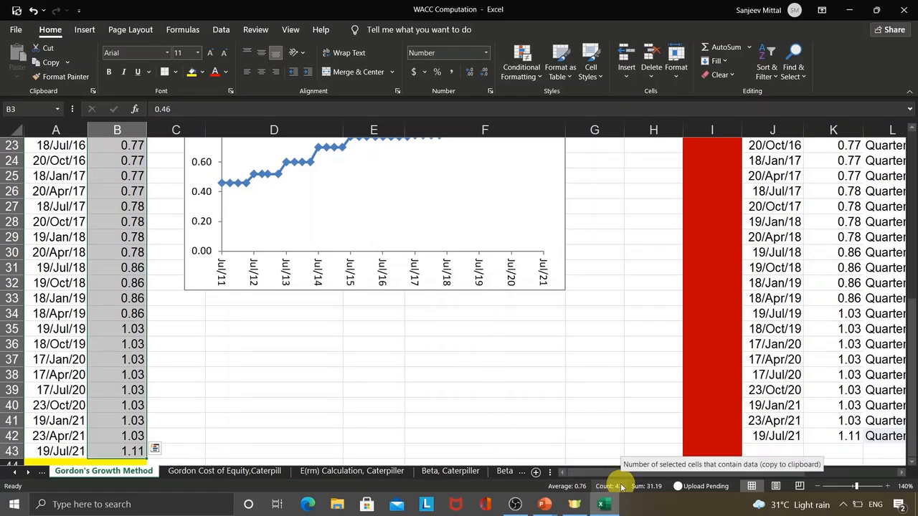
key(Up)
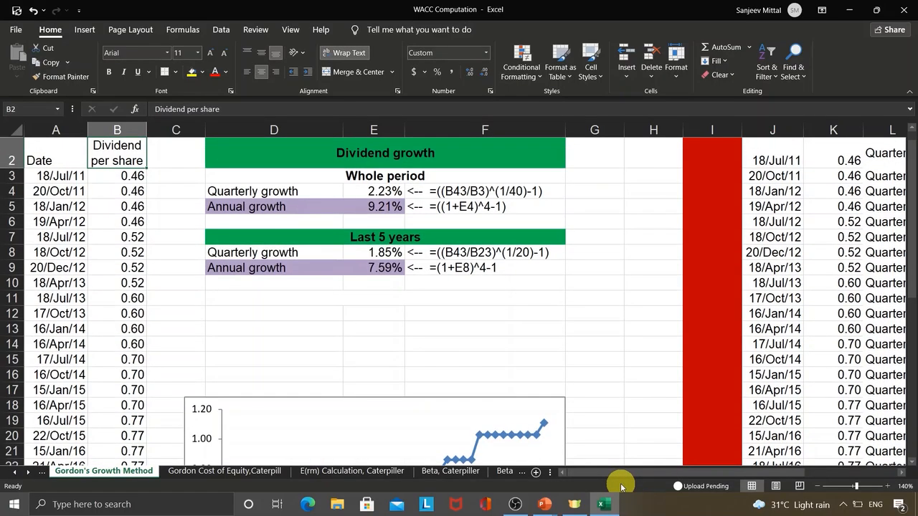
key(Down)
key(Right)
key(Right)
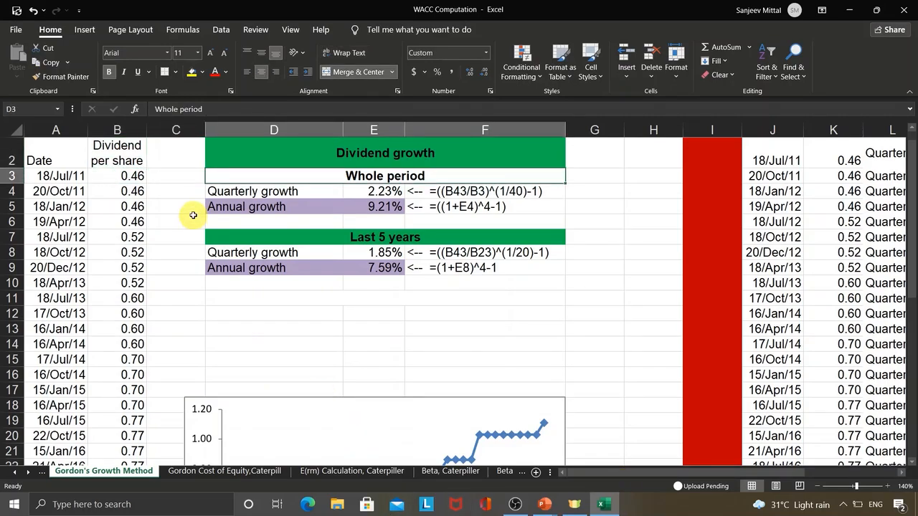
Inspect the whole-period quarterly growth formula in E4, especially its 1/40 exponent, and select the annual growth cell E5
click(256, 195)
key(Right)
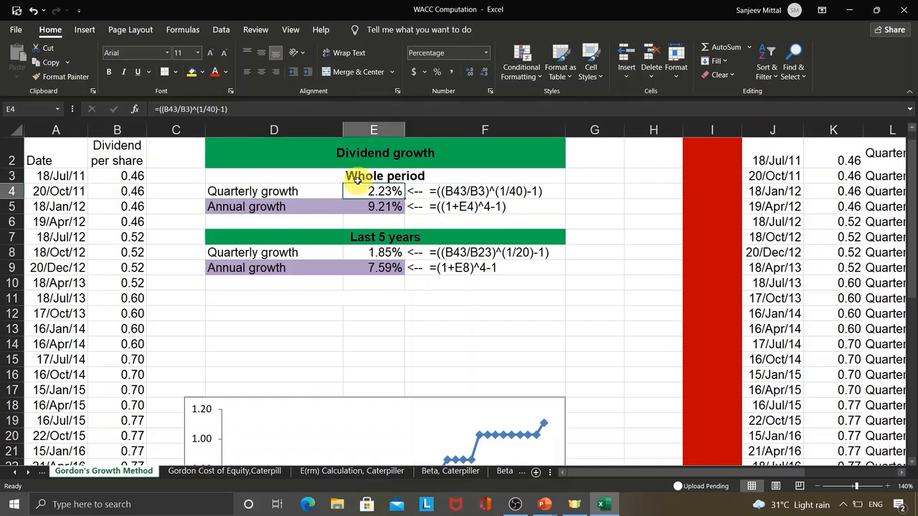
key(F2)
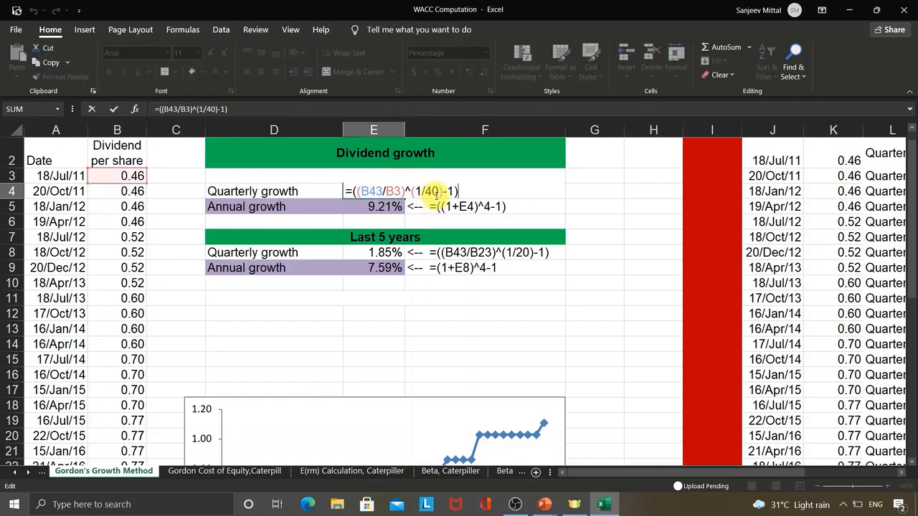
double_click(433, 191)
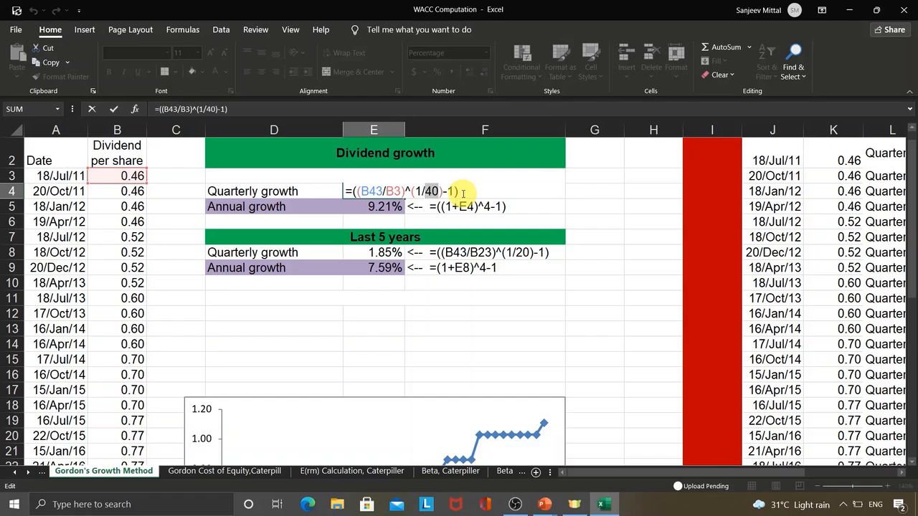
key(ctrl+Return)
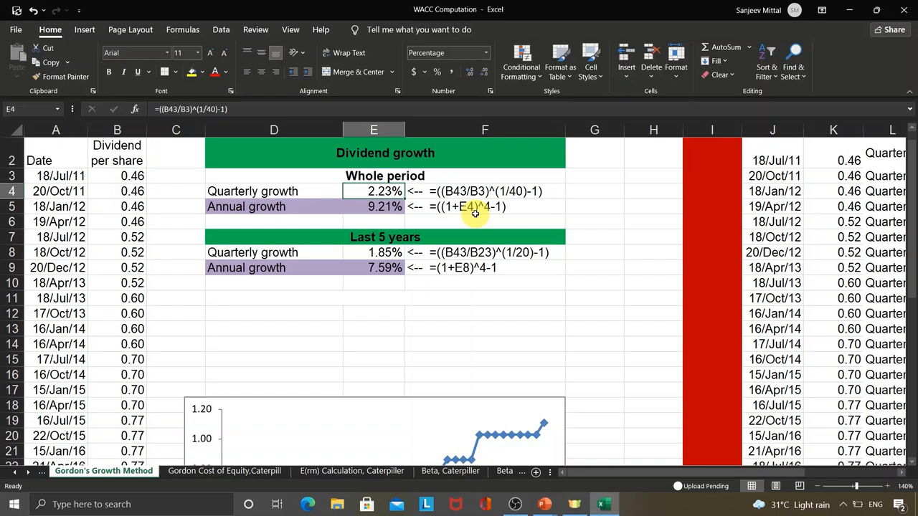
key(F2)
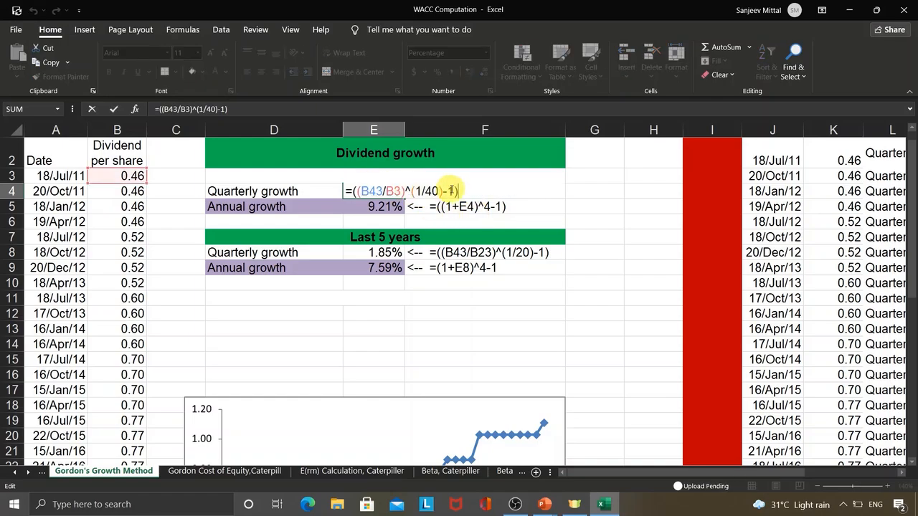
key(Escape)
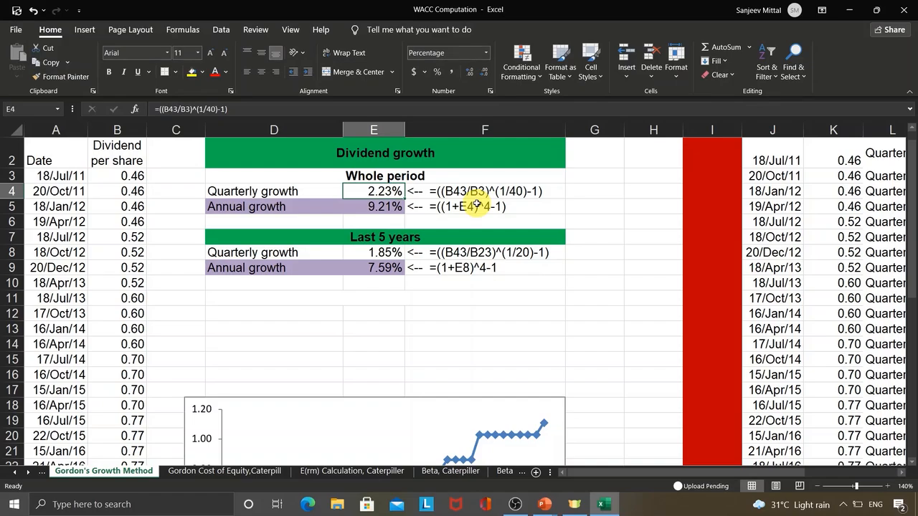
key(F2)
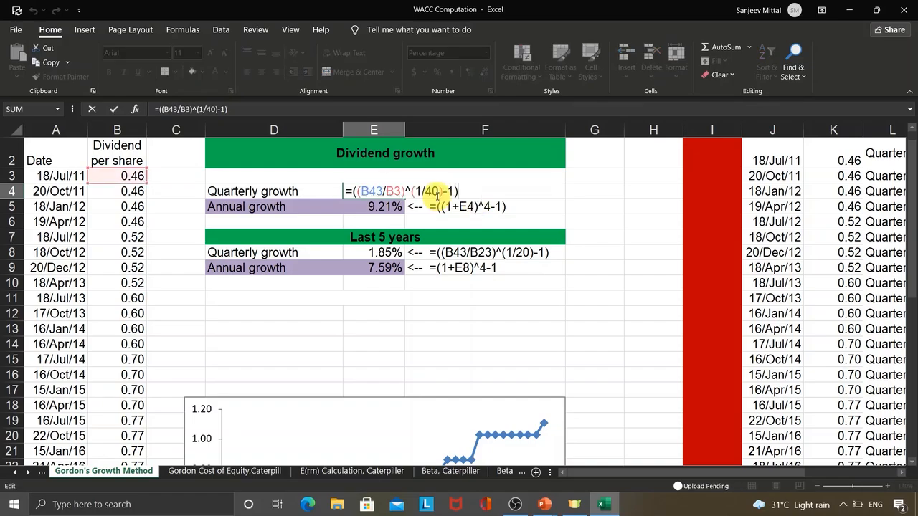
double_click(432, 191)
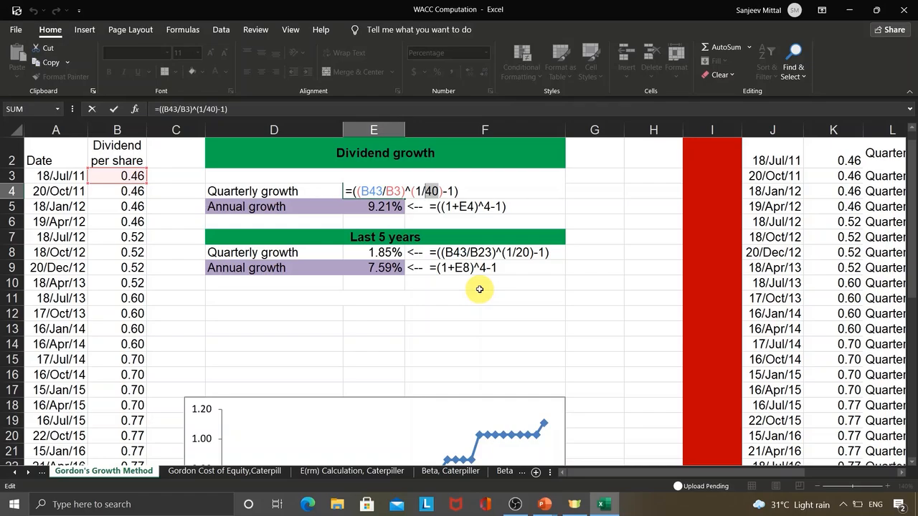
key(ctrl+Return)
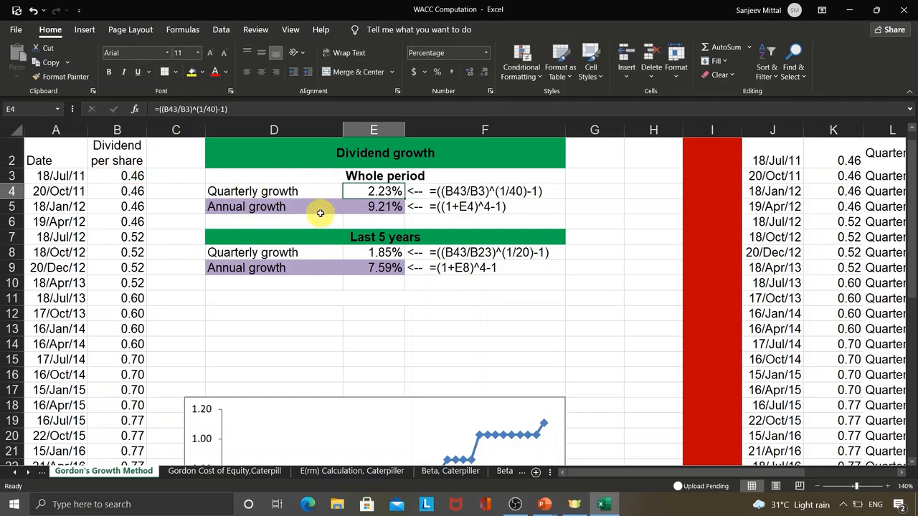
key(Down)
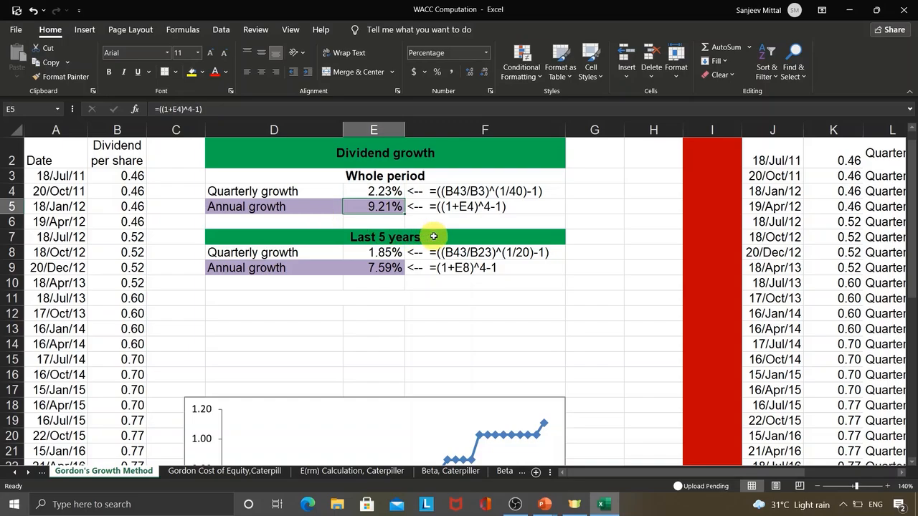
Inspect the whole-period annual growth formula in E5, especially its exponent 4, and move to the Last 5 years heading
key(F2)
click(403, 208)
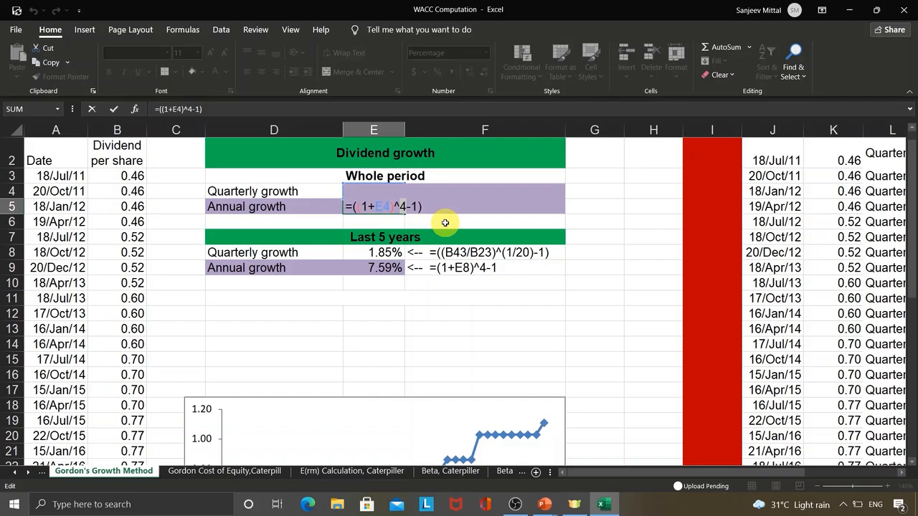
key(ctrl+Return)
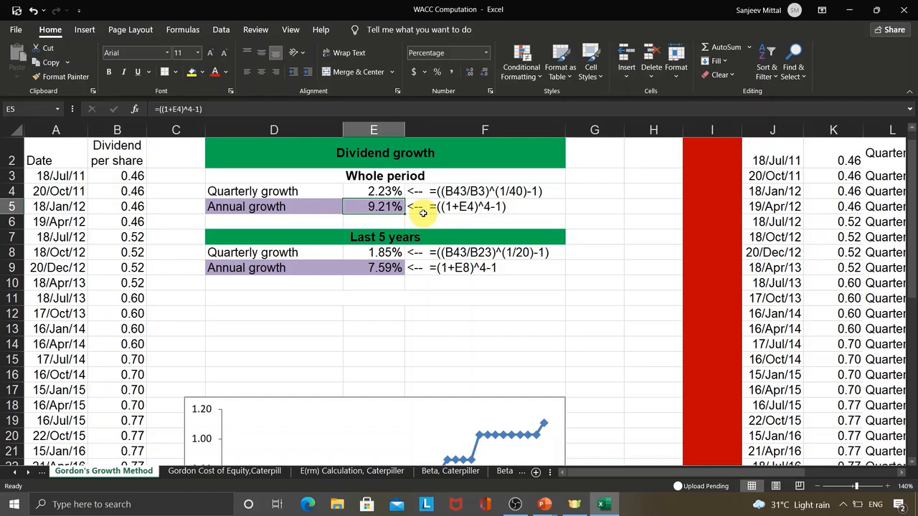
key(Down)
key(Down)
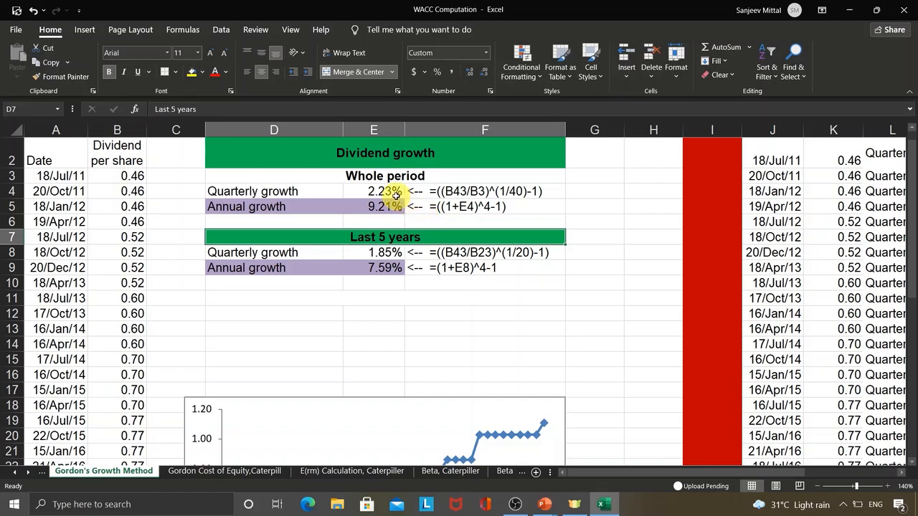
Trace the B43 and B23 references of the last-five-years quarterly growth formula in E8, and select the starting date in A23
click(397, 251)
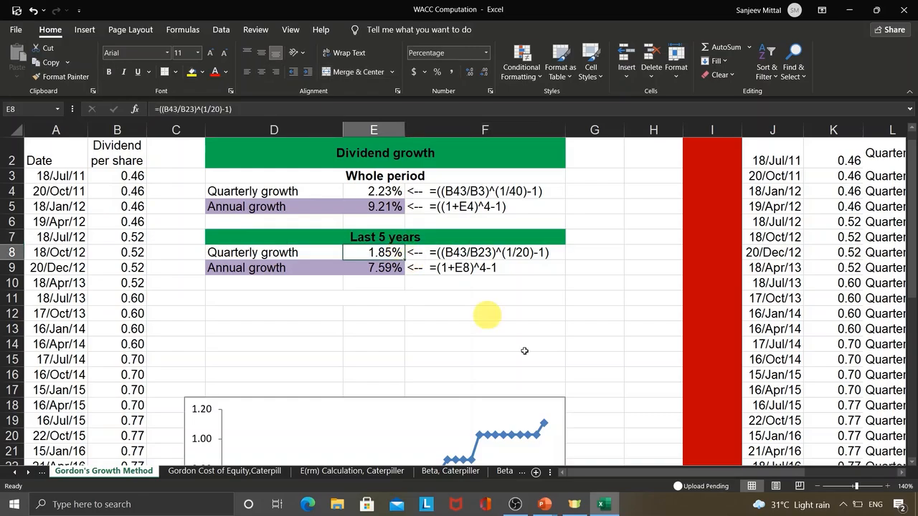
key(F2)
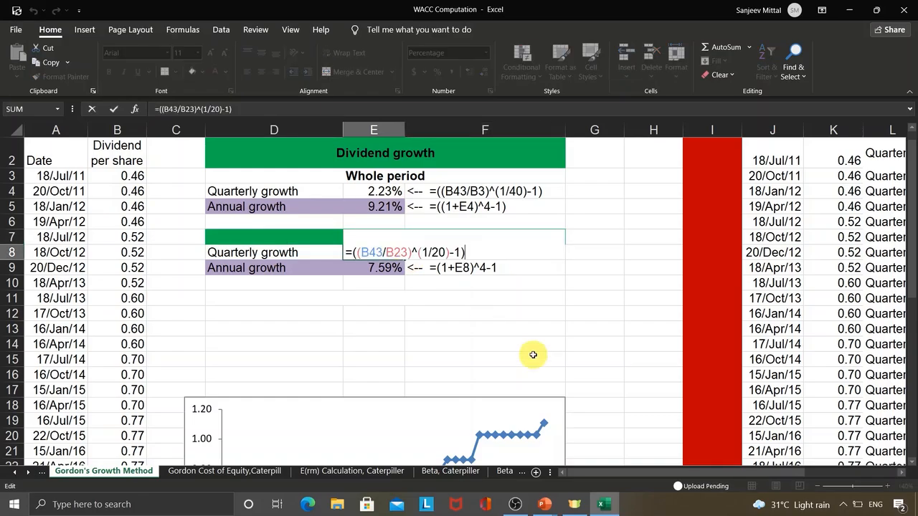
click(375, 252)
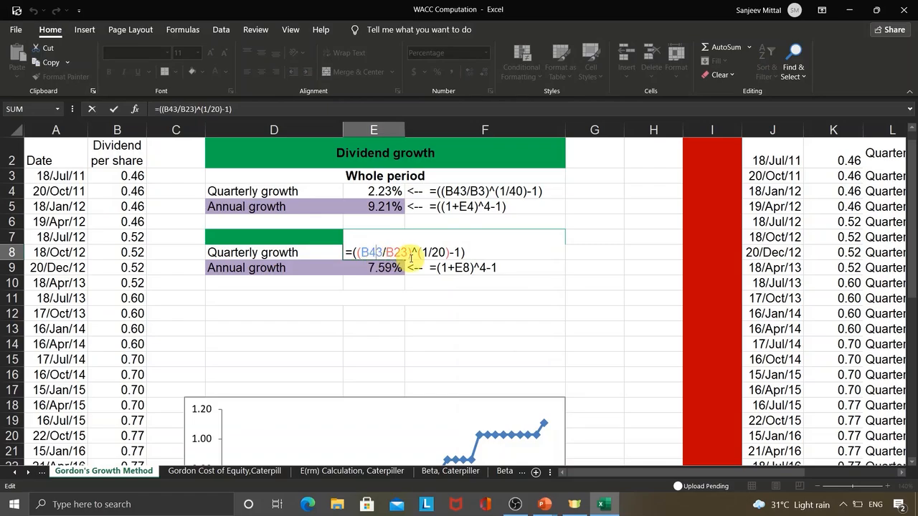
drag(910, 180, 909, 283)
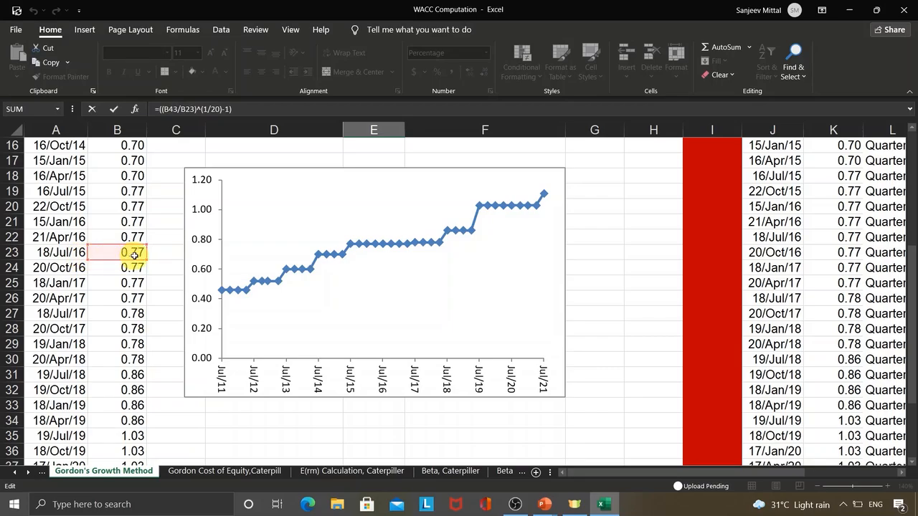
drag(911, 309, 913, 388)
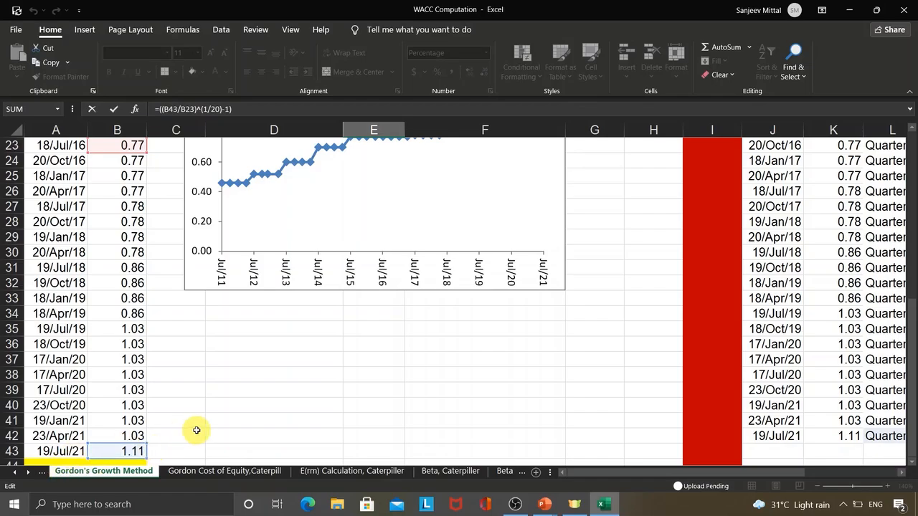
click(74, 145)
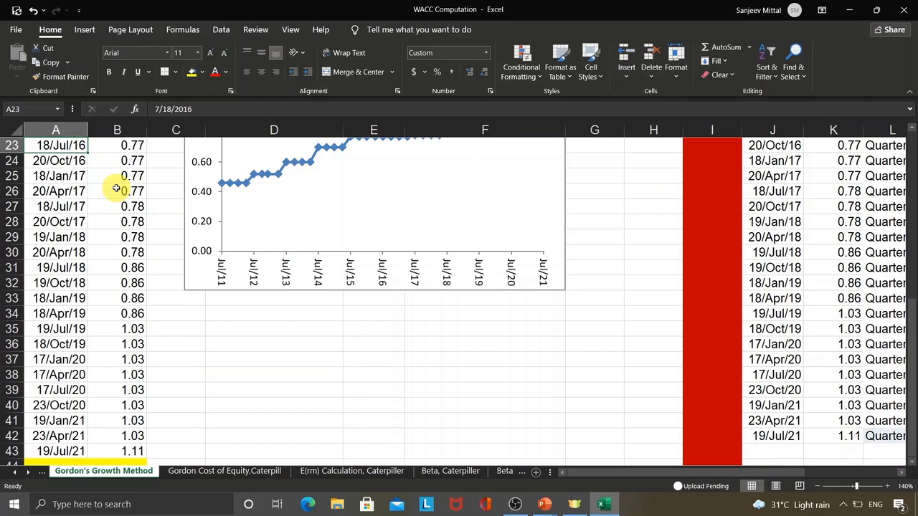
Examine the 1/20 exponent in the last-five-years quarterly growth formula in E8, keeping the formula as it is
scroll(116, 187, up, 7)
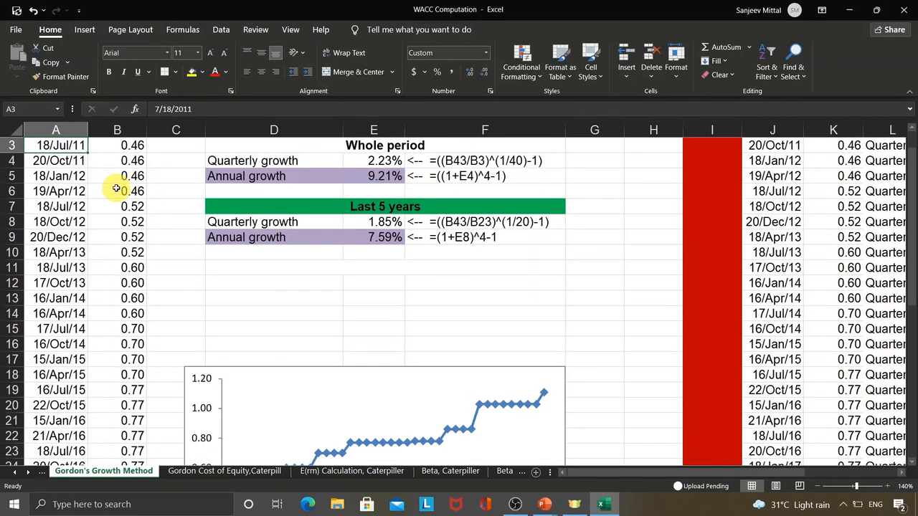
click(368, 220)
double_click(367, 220)
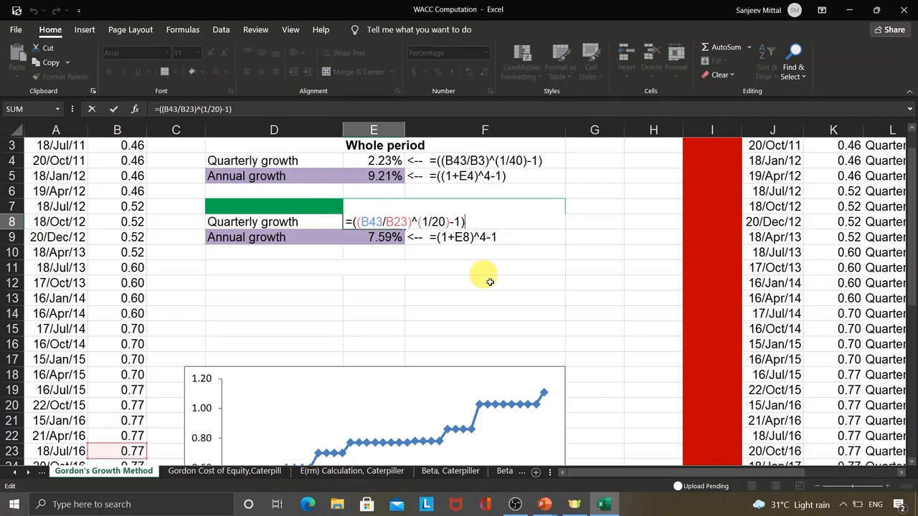
double_click(444, 222)
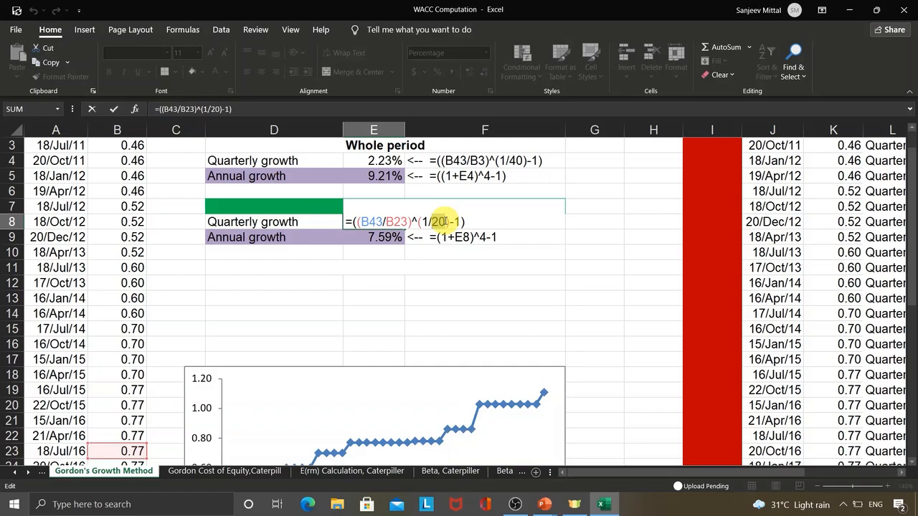
key(ctrl+Return)
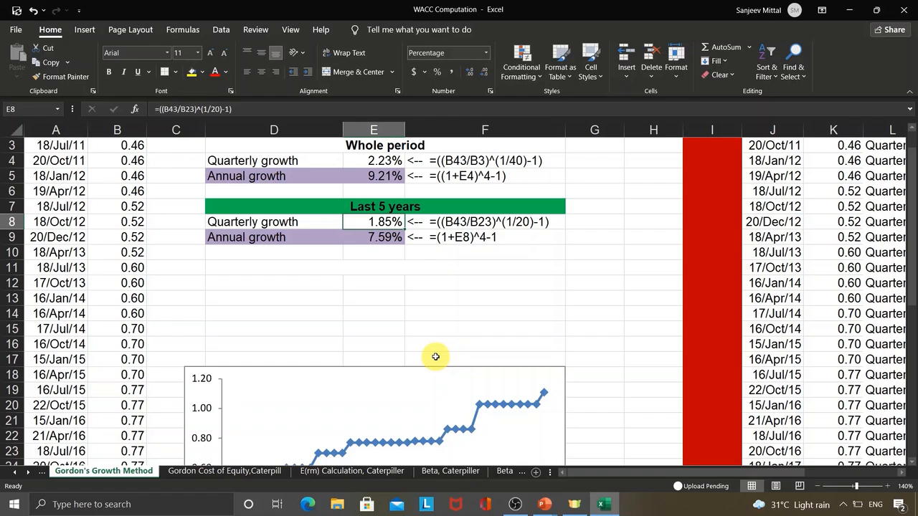
Inspect the last-five-years annual growth formula in E9, highlighting its exponent 4, and leave the cell unedited
key(Down)
key(F2)
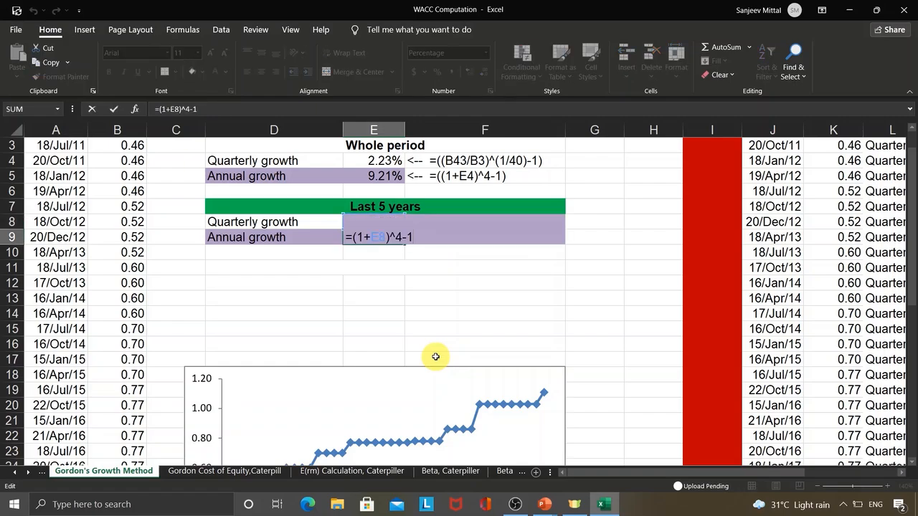
key(Left)
key(Left)
key(Left)
key(shift+Right)
key(Escape)
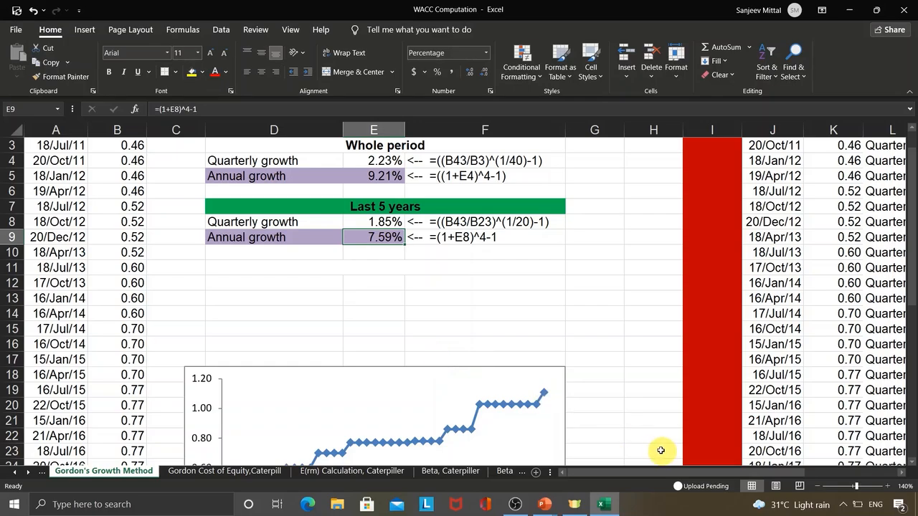
Examine the dividend-per-share line chart below the growth calculations, from Jul/11 to Jul/21
click(608, 411)
key(Down)
key(Down)
key(Down)
key(Down)
key(Down)
key(Down)
key(Down)
key(Down)
key(Down)
key(Down)
key(Down)
key(Down)
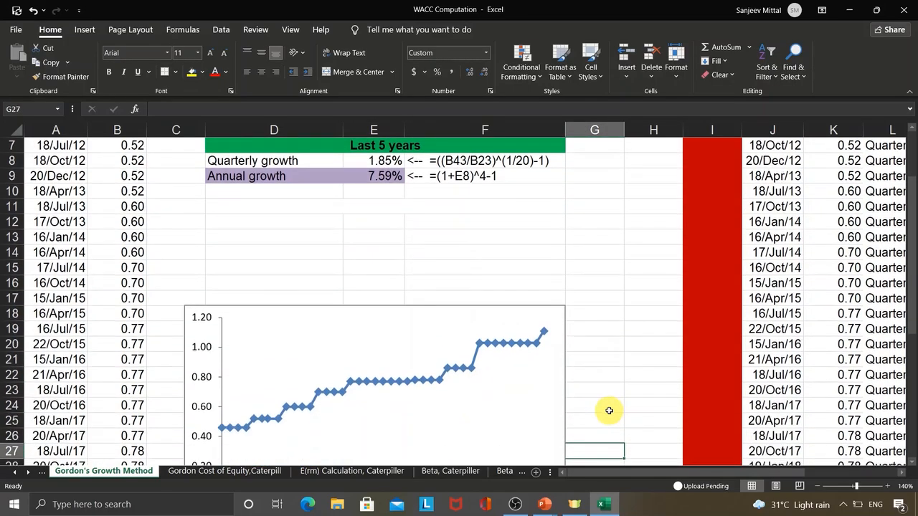
key(Down)
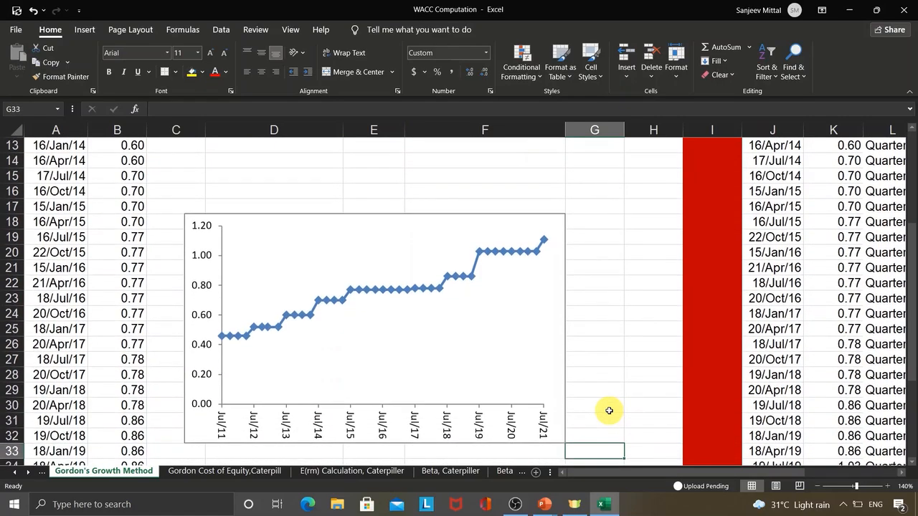